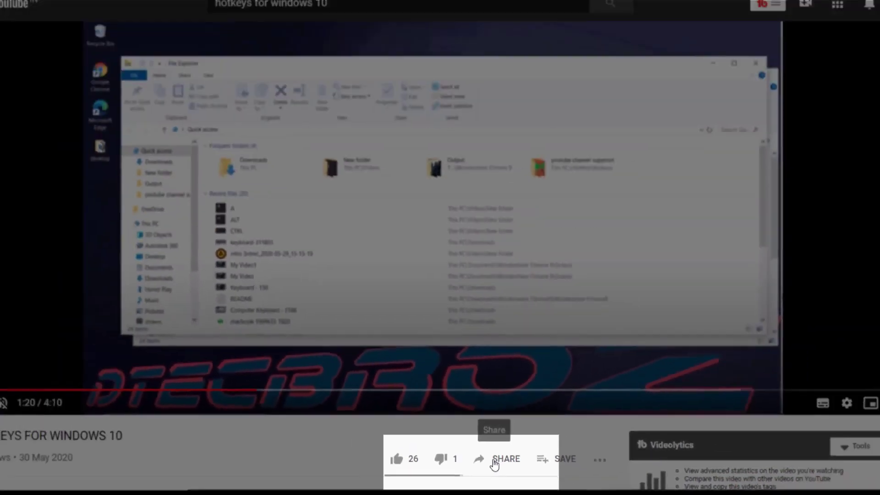
# Step: Copy the video's share link set to start at 1:22 (?t=82)
pyautogui.click(488, 471)
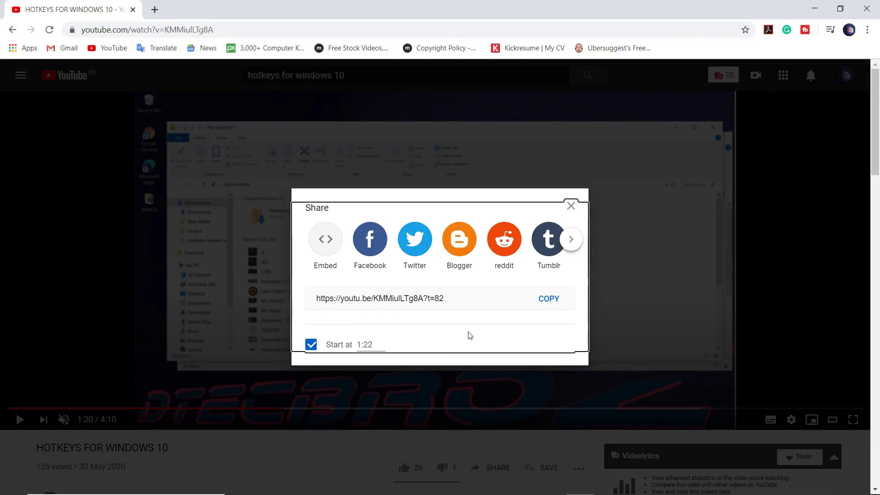
pyautogui.click(544, 297)
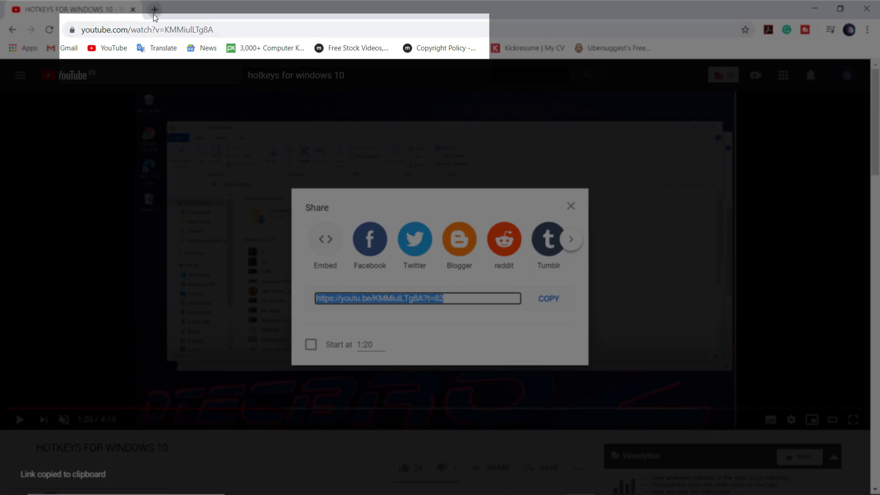
# Step: Load the copied youtu.be link in a new tab, then load a version edited to ?t=129
pyautogui.click(153, 14)
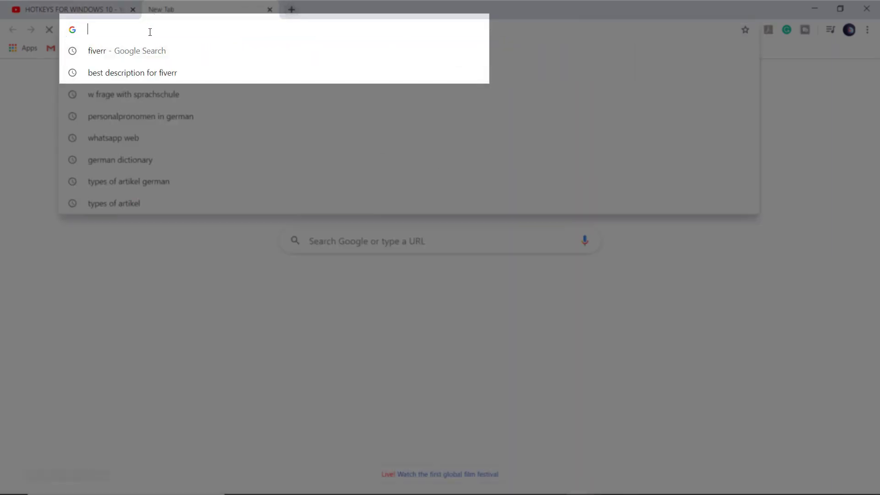
pyautogui.hotkey('ctrl', 'v')
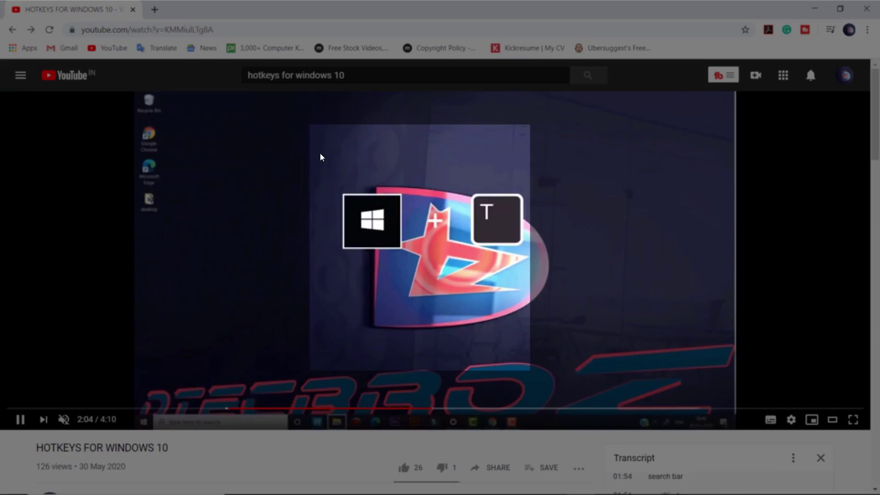
pyautogui.rightClick(320, 157)
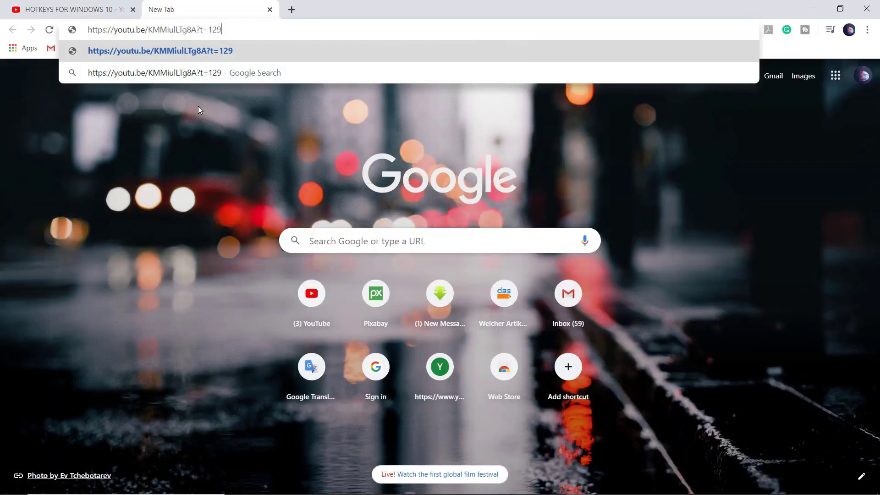
pyautogui.press('Return')
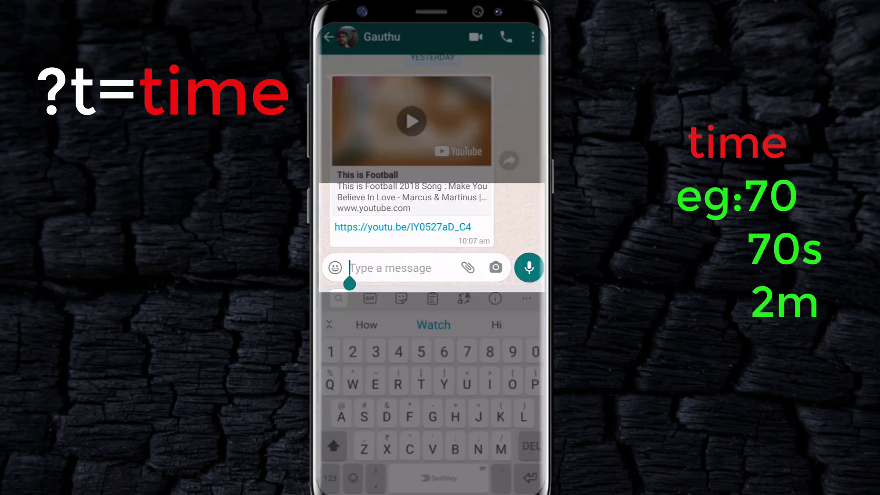
# Step: Send the video link with ?t=70 in the WhatsApp chat and open it to check the start time
pyautogui.hotkey('ctrl', 'v')
pyautogui.write('?t=')
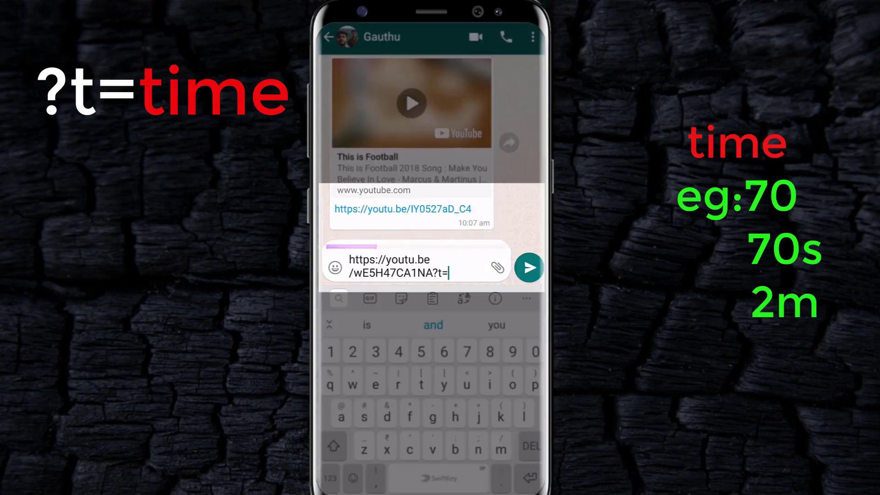
pyautogui.write('70')
pyautogui.click(529, 267)
pyautogui.click(412, 230)
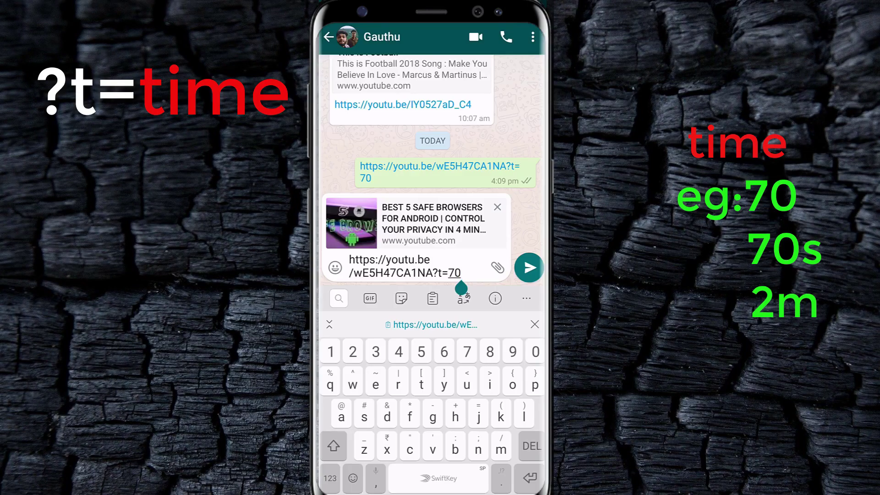
# Step: Send the link again ending in ?t=70s and ?t=2m, and open the ?t=2m link in YouTube
pyautogui.write('s')
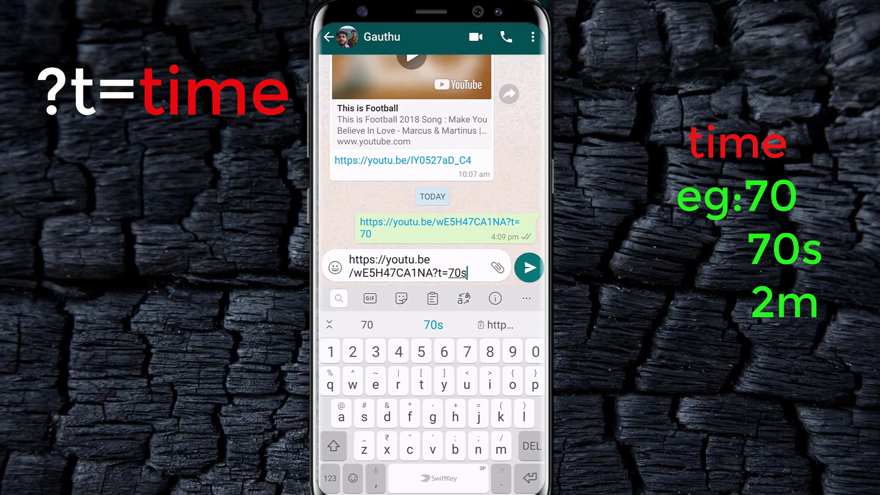
pyautogui.click(529, 267)
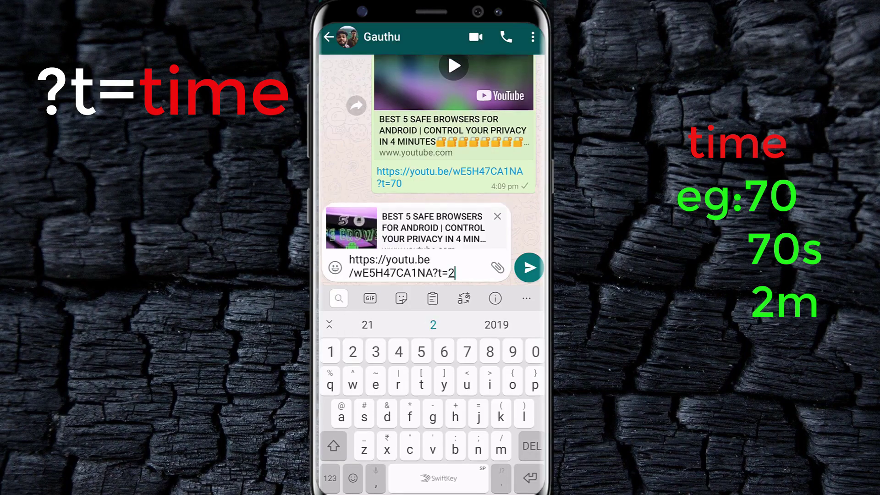
pyautogui.click(529, 267)
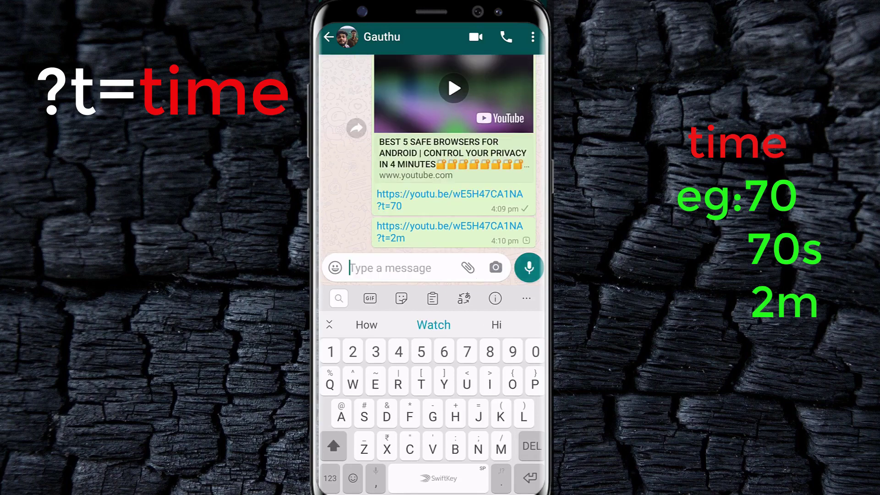
pyautogui.click(404, 234)
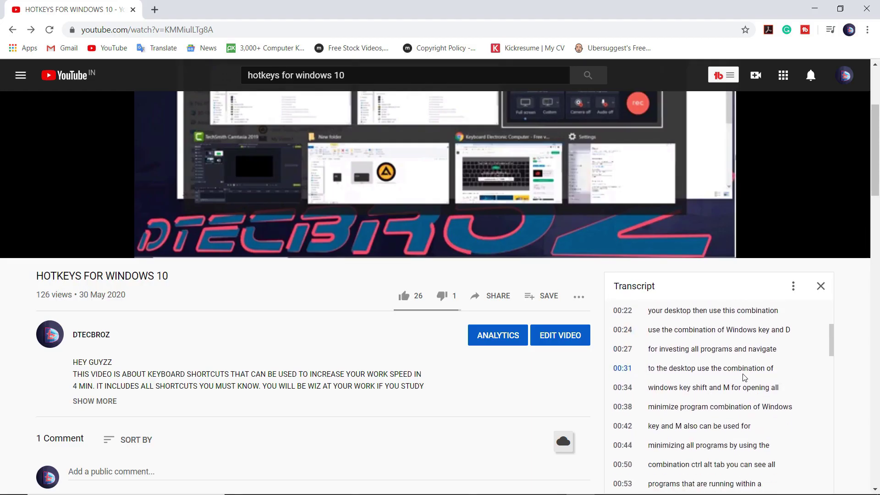
pyautogui.scroll(-3, 743, 375)
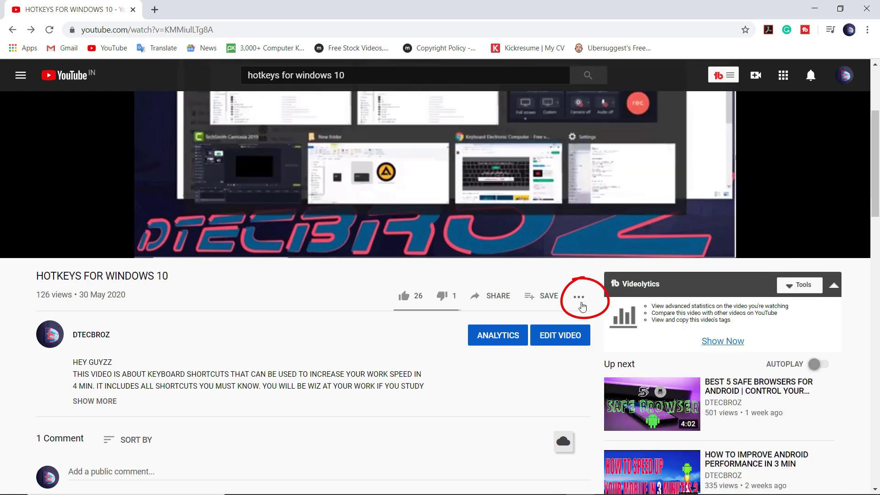
# Step: Show the HOTKEYS FOR WINDOWS 10 video's auto-generated transcript and scroll through its timestamped lines
pyautogui.click(578, 299)
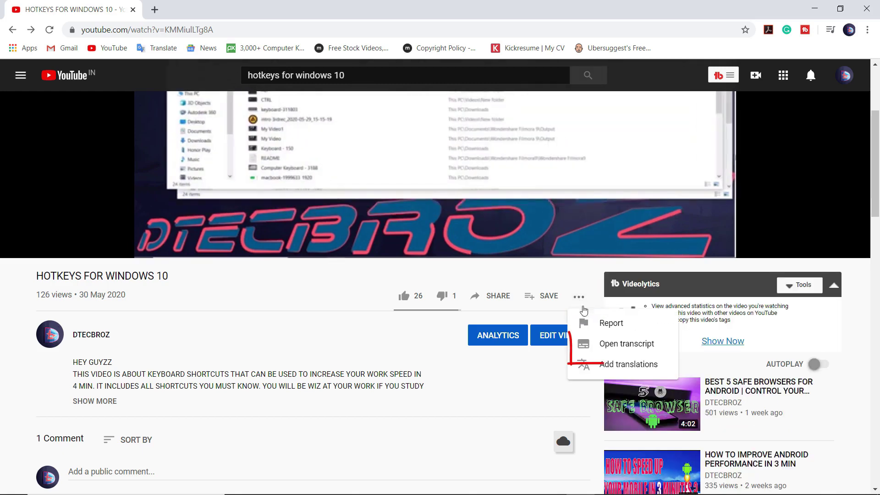
pyautogui.click(622, 349)
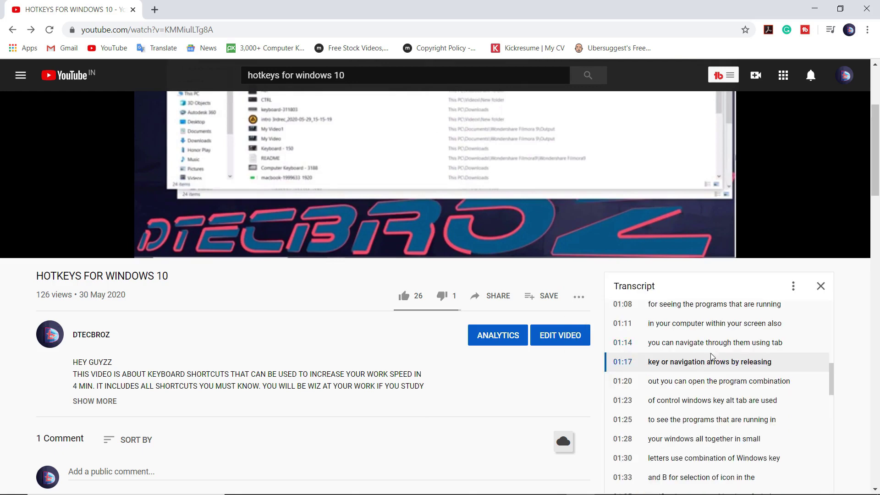
pyautogui.scroll(-12, 724, 367)
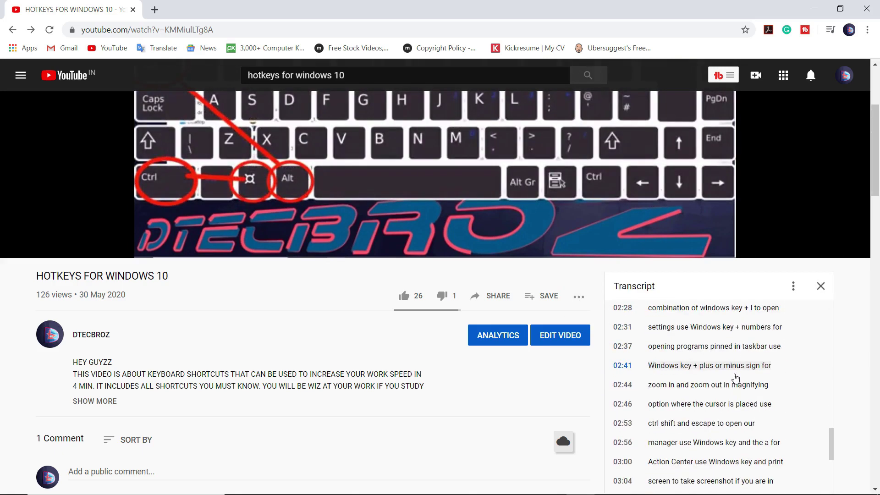
pyautogui.scroll(-8, 735, 377)
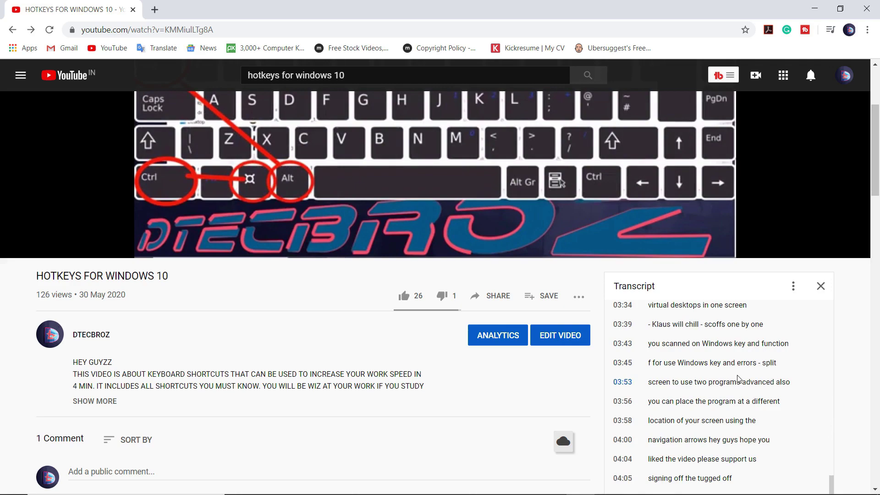
pyautogui.scroll(-3, 738, 378)
pyautogui.scroll(10, 725, 356)
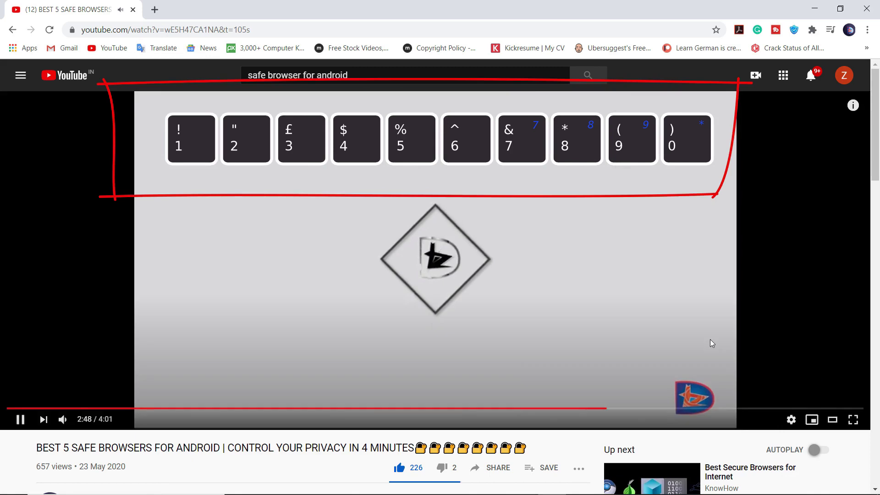
# Step: Jump the safe-browsers video along its timeline with number key 2, then back to the start with 0
pyautogui.press('2')
pyautogui.press('0')
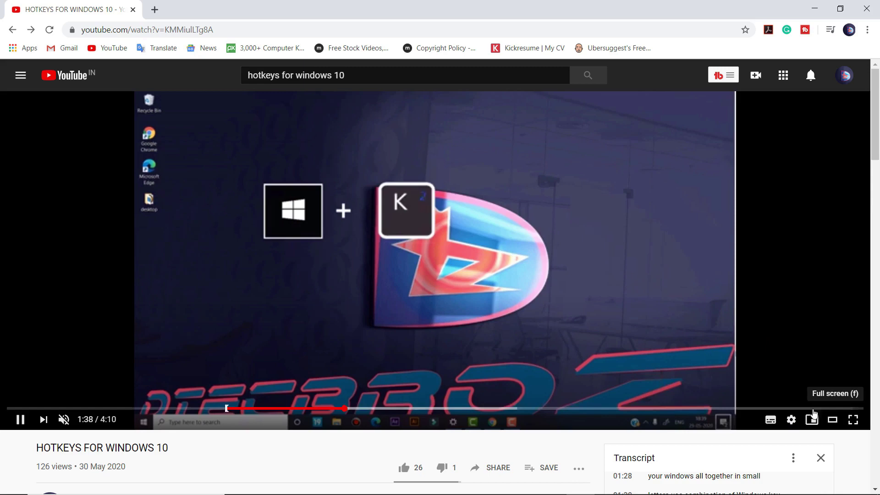
# Step: Show the Stats for nerds overlay on the hotkeys video from the player's right-click menu
pyautogui.rightClick(605, 286)
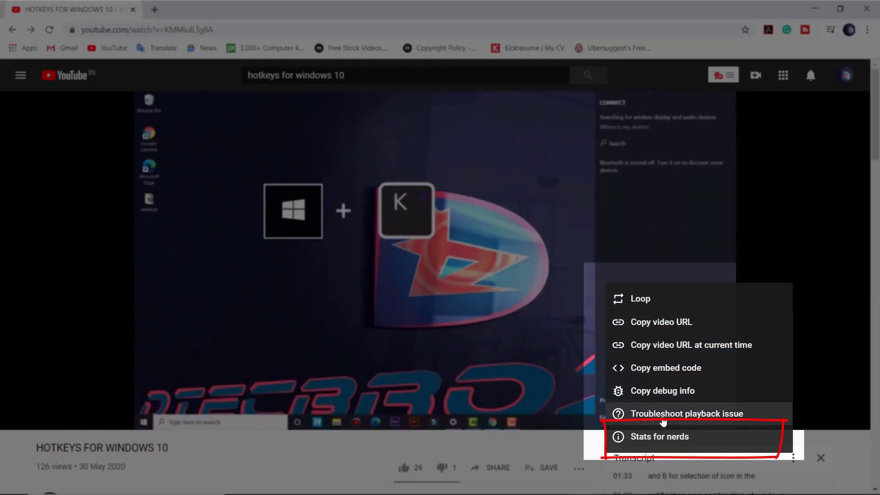
pyautogui.click(665, 436)
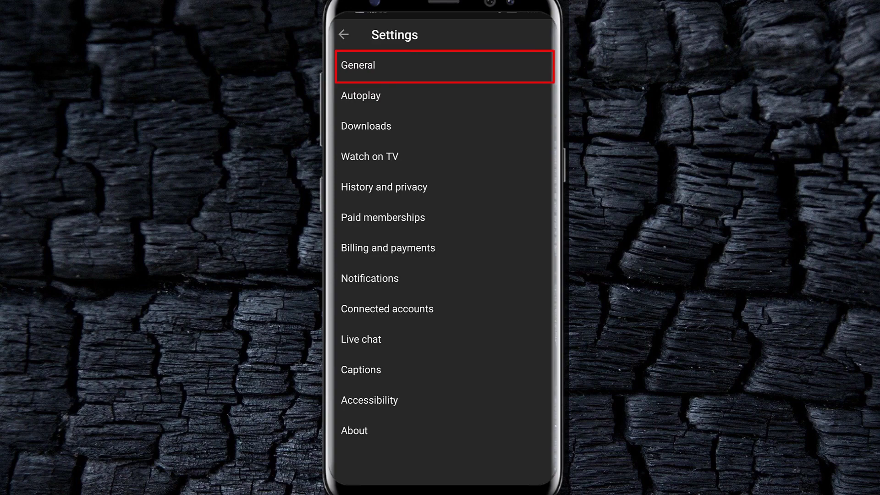
# Step: Change Double-tap to seek under General settings from 5 to 15 seconds
pyautogui.click(444, 67)
pyautogui.scroll(-1, 442, 257)
pyautogui.scroll(1, 442, 257)
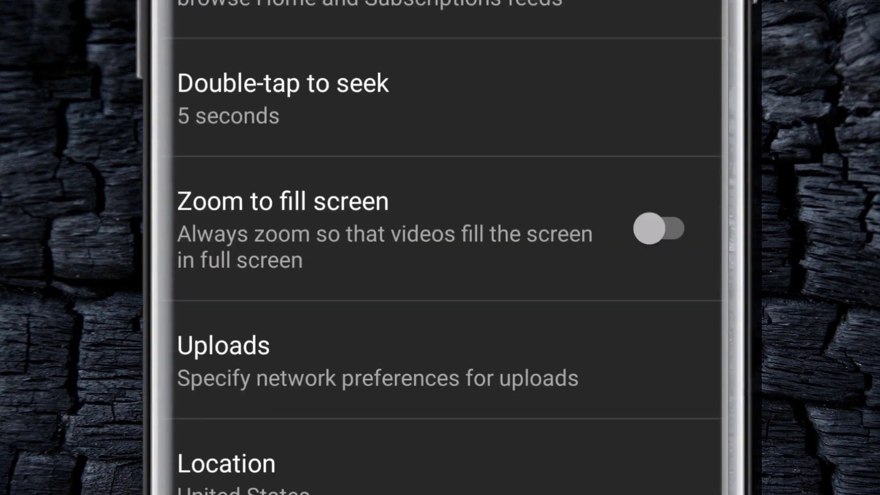
pyautogui.click(283, 99)
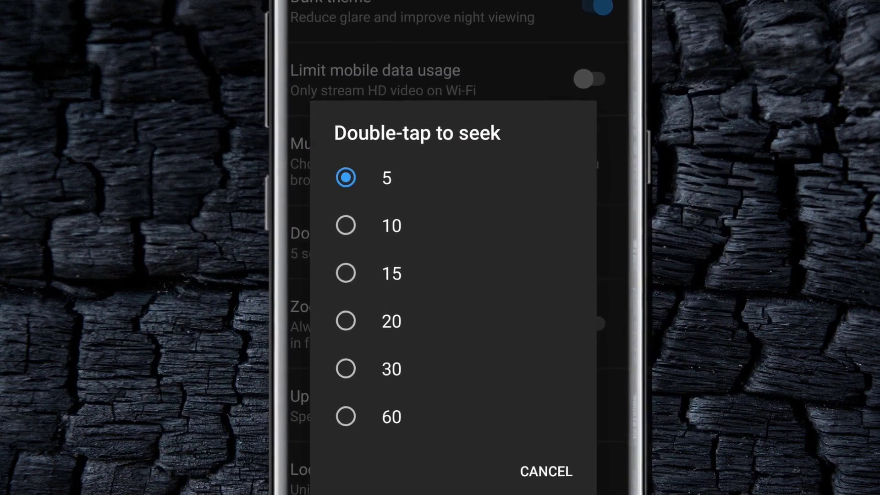
pyautogui.click(366, 274)
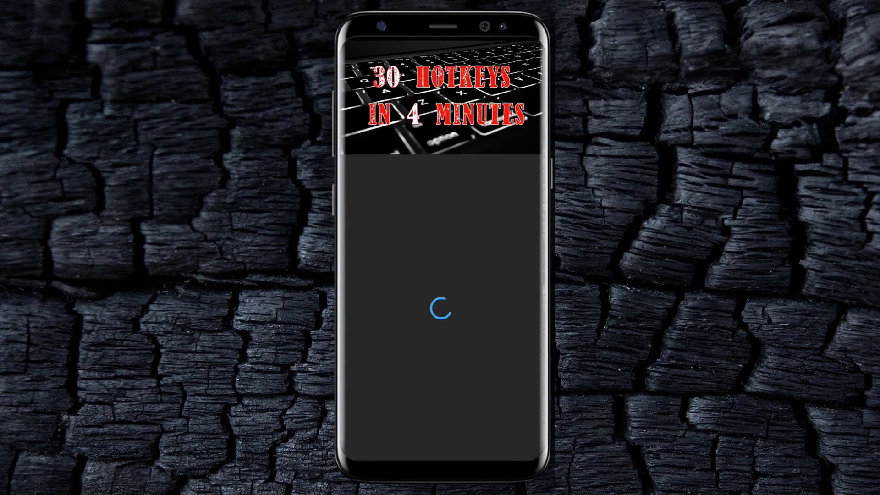
# Step: Skip the video forward in 15-second double-tap jumps, then start adding a public comment
pyautogui.doubleClick(495, 101)
pyautogui.doubleClick(494, 101)
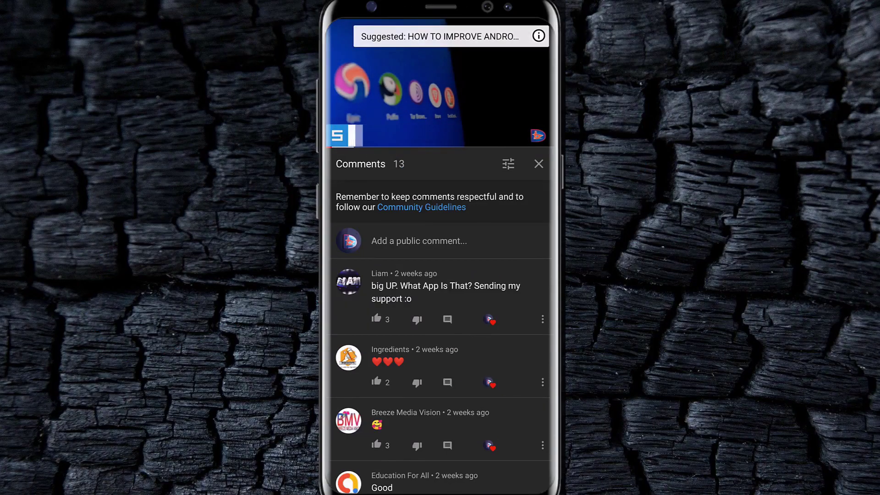
pyautogui.click(419, 240)
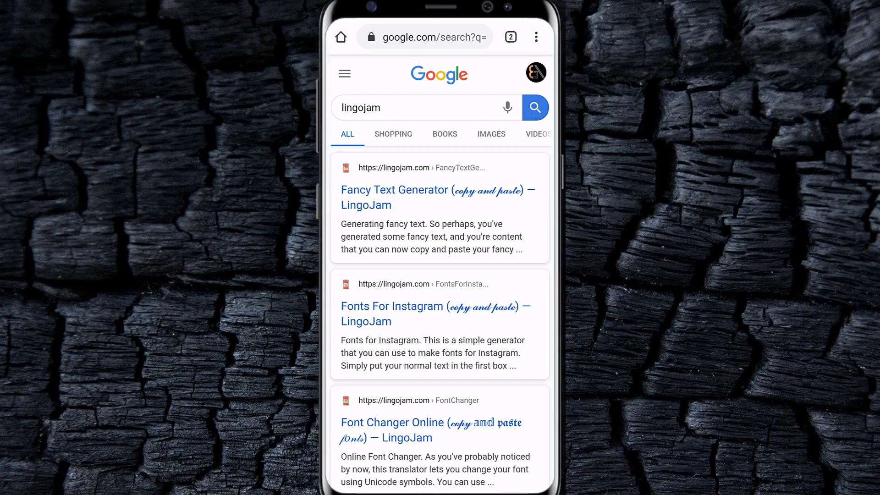
# Step: Convert 'Cool video' in LingoJam's Fancy Text Generator and copy the circled-letter version Ⓒⓞⓞⓛ ⓥⓘⓓⓔⓞ
pyautogui.click(394, 190)
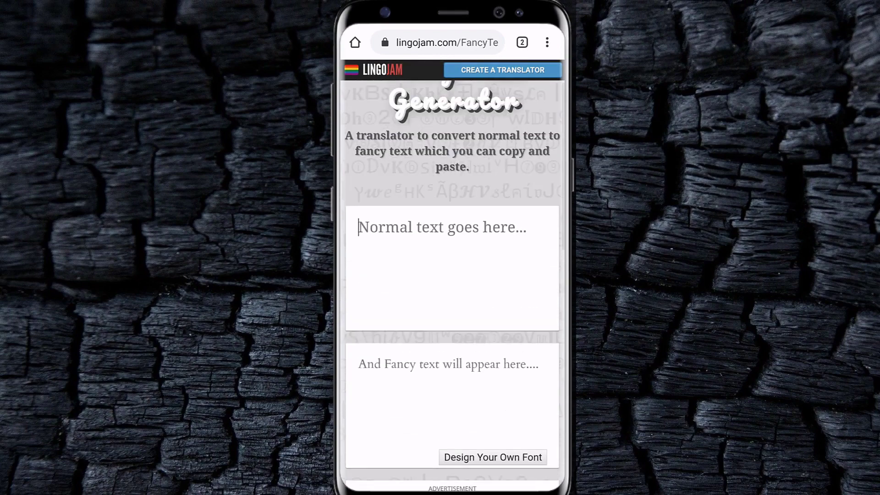
pyautogui.click(451, 220)
pyautogui.write('Cool video')
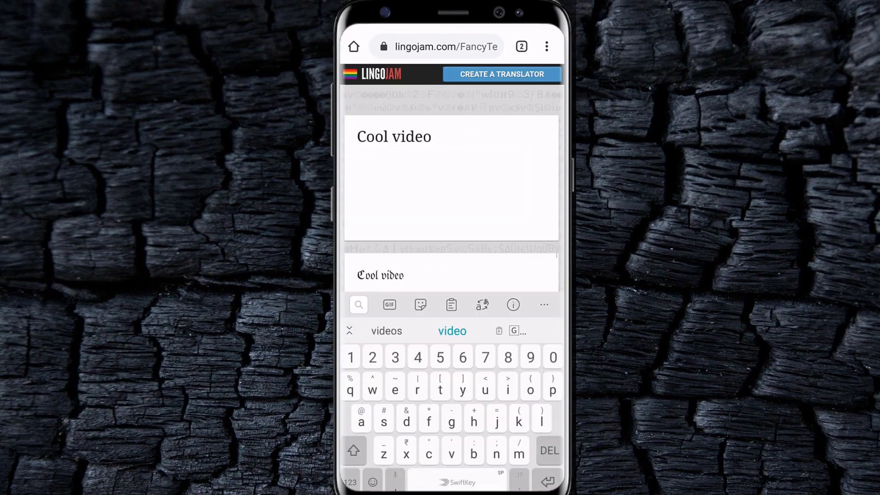
pyautogui.scroll(-3, 452, 206)
pyautogui.doubleClick(442, 152)
pyautogui.moveTo(410, 166); pyautogui.dragTo(357, 166)
pyautogui.hotkey('ctrl', 'c')
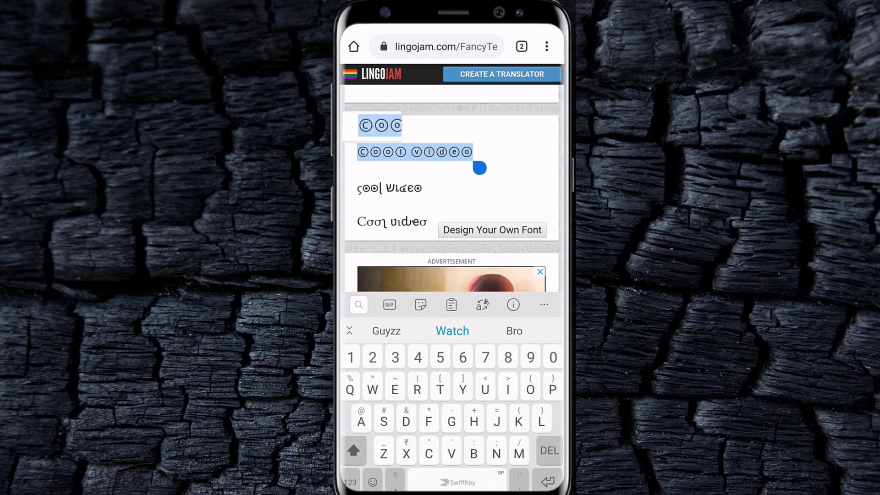
pyautogui.click(394, 129)
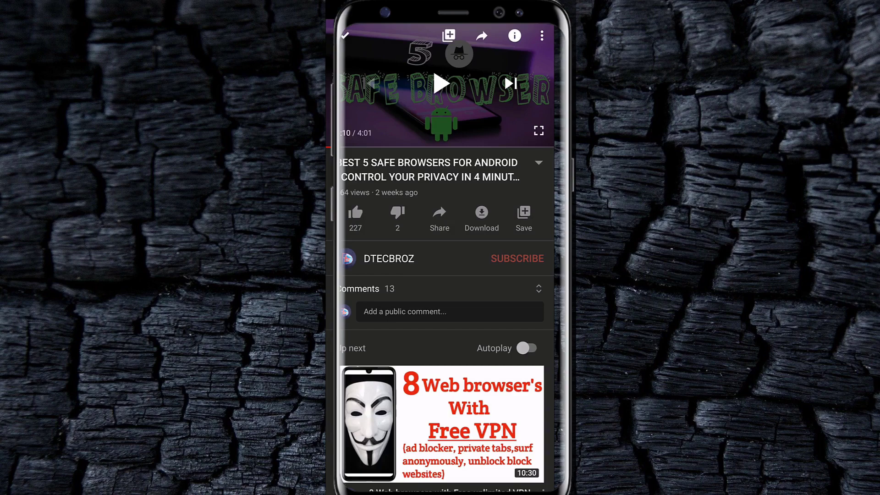
# Step: Paste the circled-letter Ⓒⓞⓞⓛ ⓥⓘⓓⓔⓞ text into the safe browsers video's comment box
pyautogui.click(412, 311)
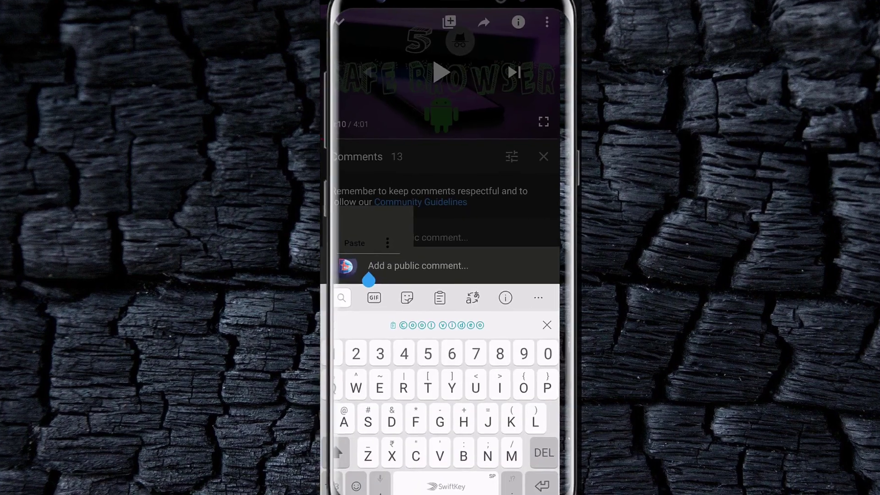
pyautogui.click(439, 324)
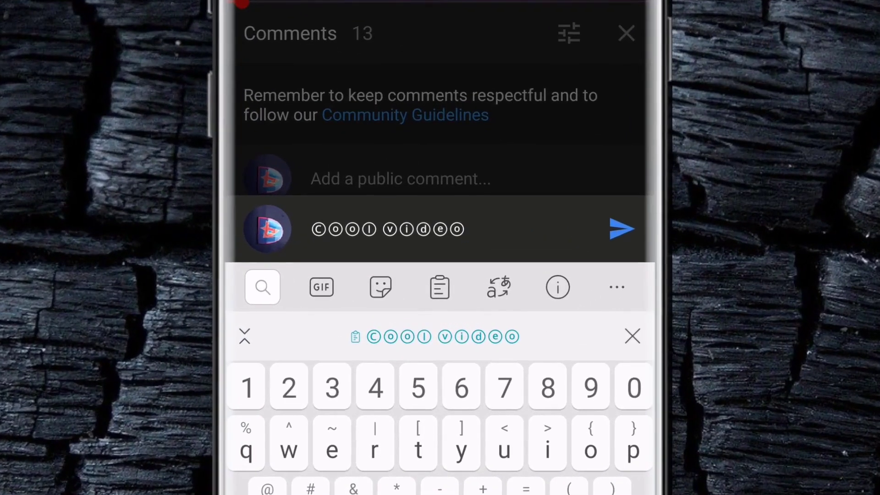